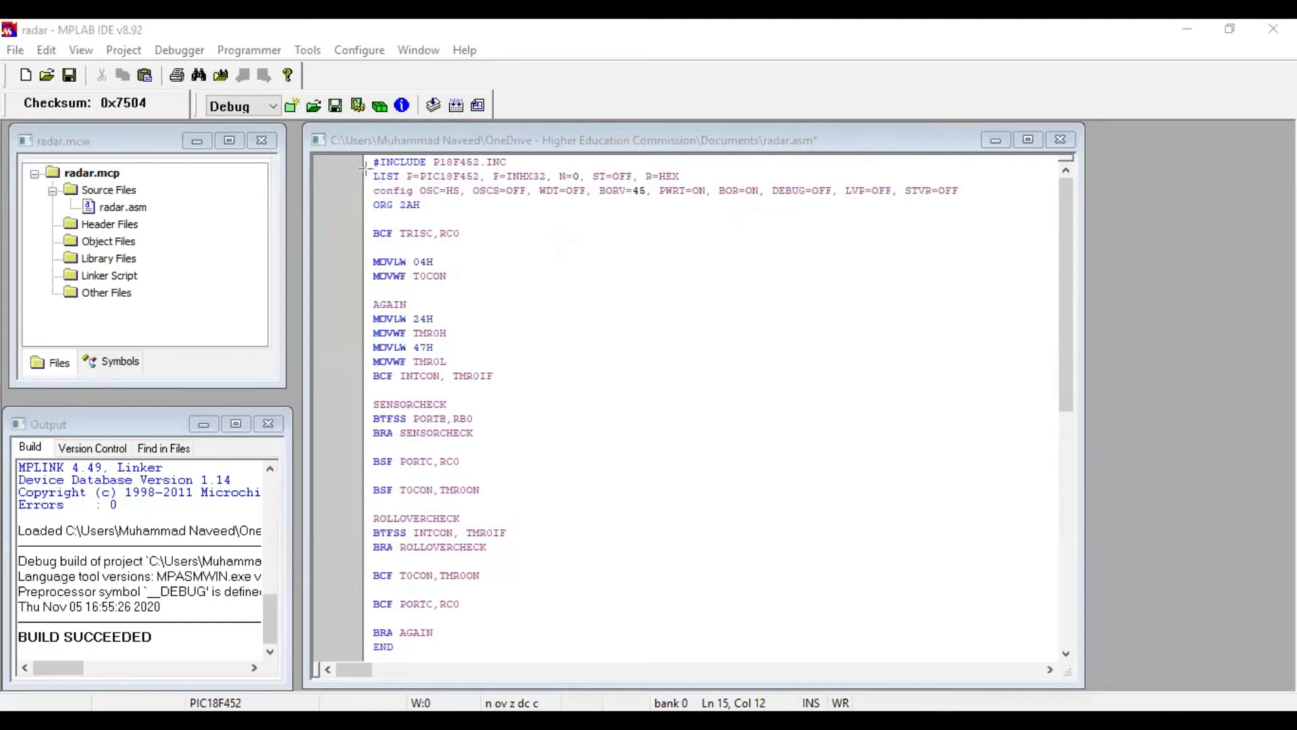
Rebuild the radar assembly project in MPLAB with Make
{"action": "mouse_move", "coordinate": [365, 169]}
{"action": "left_mouse_down"}
{"action": "mouse_move", "coordinate": [794, 226]}
{"action": "mouse_move", "coordinate": [989, 201]}
{"action": "left_mouse_up"}
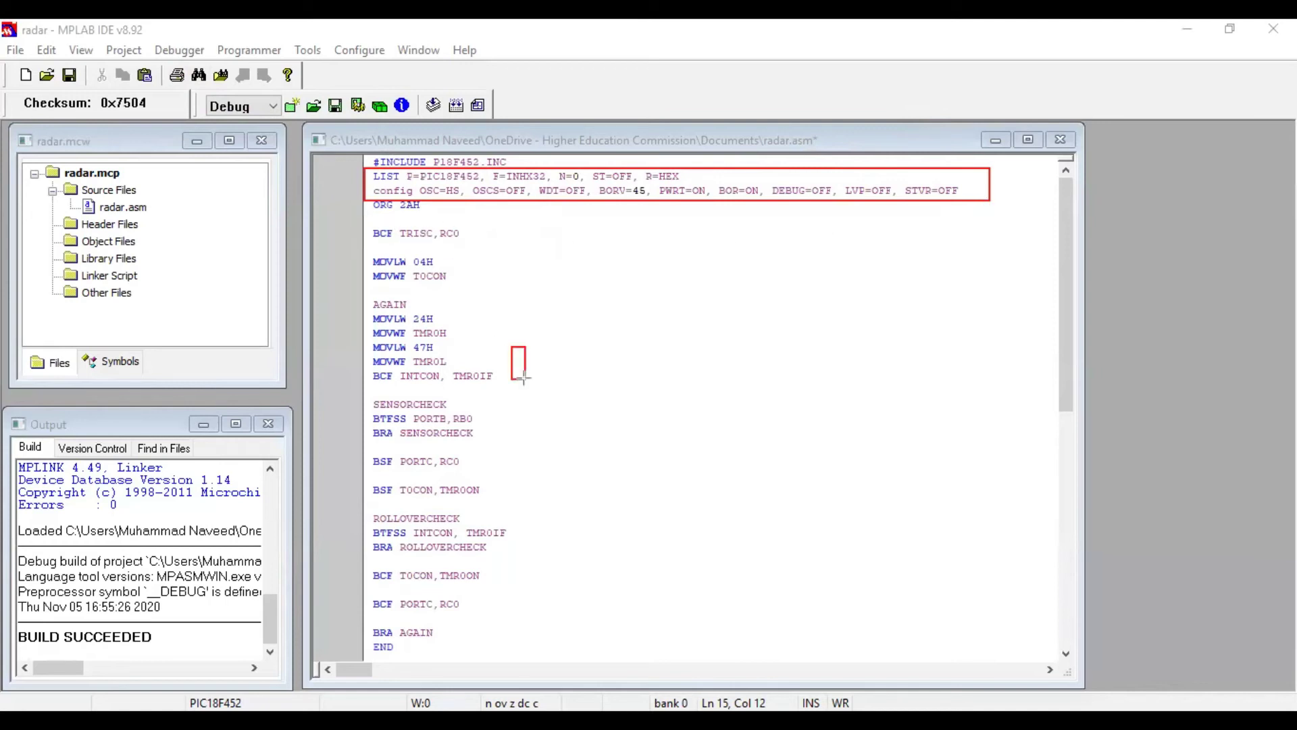
{"action": "mouse_move", "coordinate": [370, 220]}
{"action": "left_mouse_down"}
{"action": "mouse_move", "coordinate": [554, 422]}
{"action": "mouse_move", "coordinate": [583, 624]}
{"action": "mouse_move", "coordinate": [601, 637]}
{"action": "left_mouse_up"}
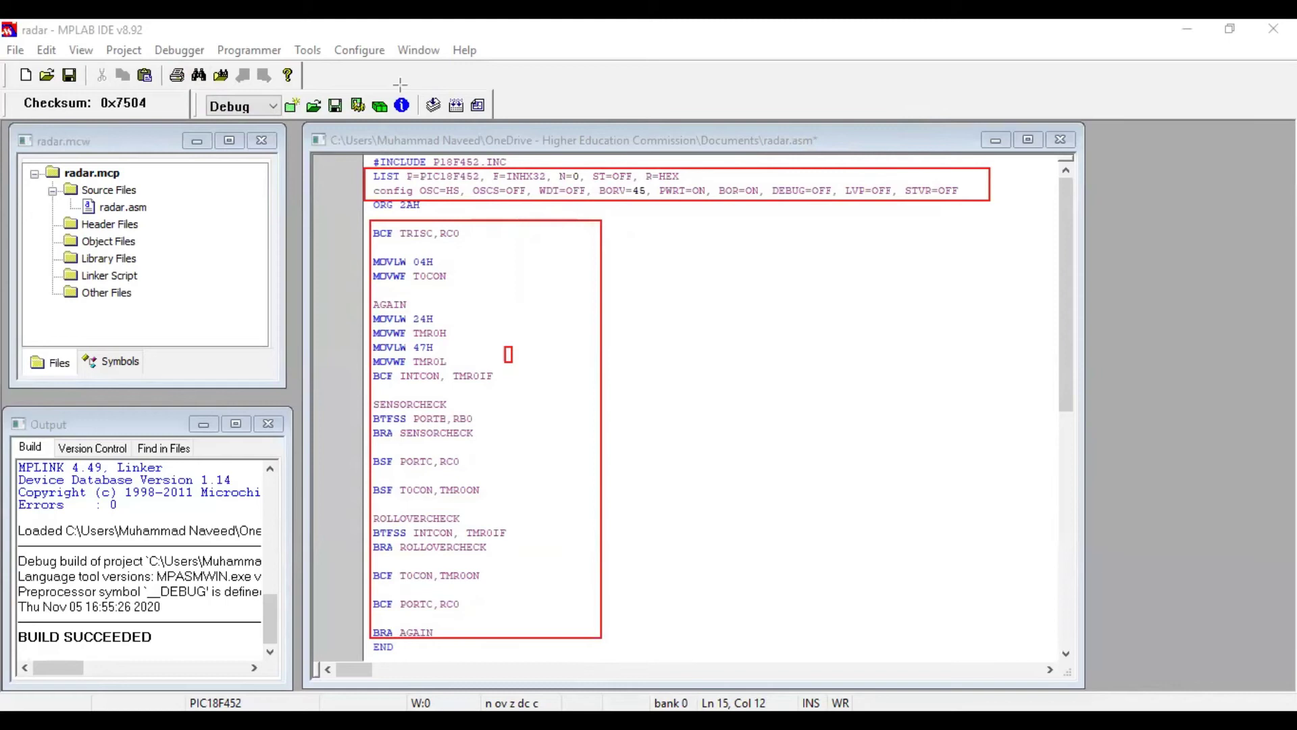
{"action": "left_click", "coordinate": [433, 106]}
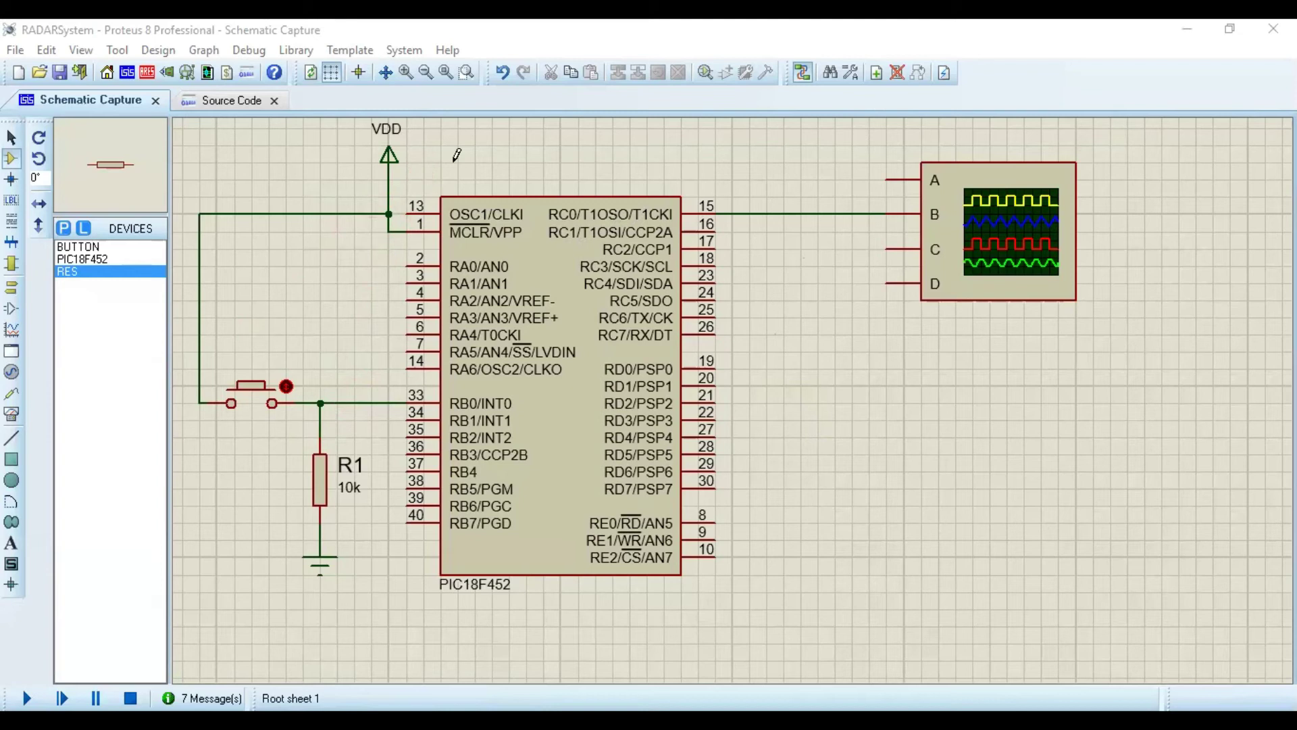
{"action": "left_click_drag", "start_coordinate": [213, 369], "coordinate": [378, 581]}
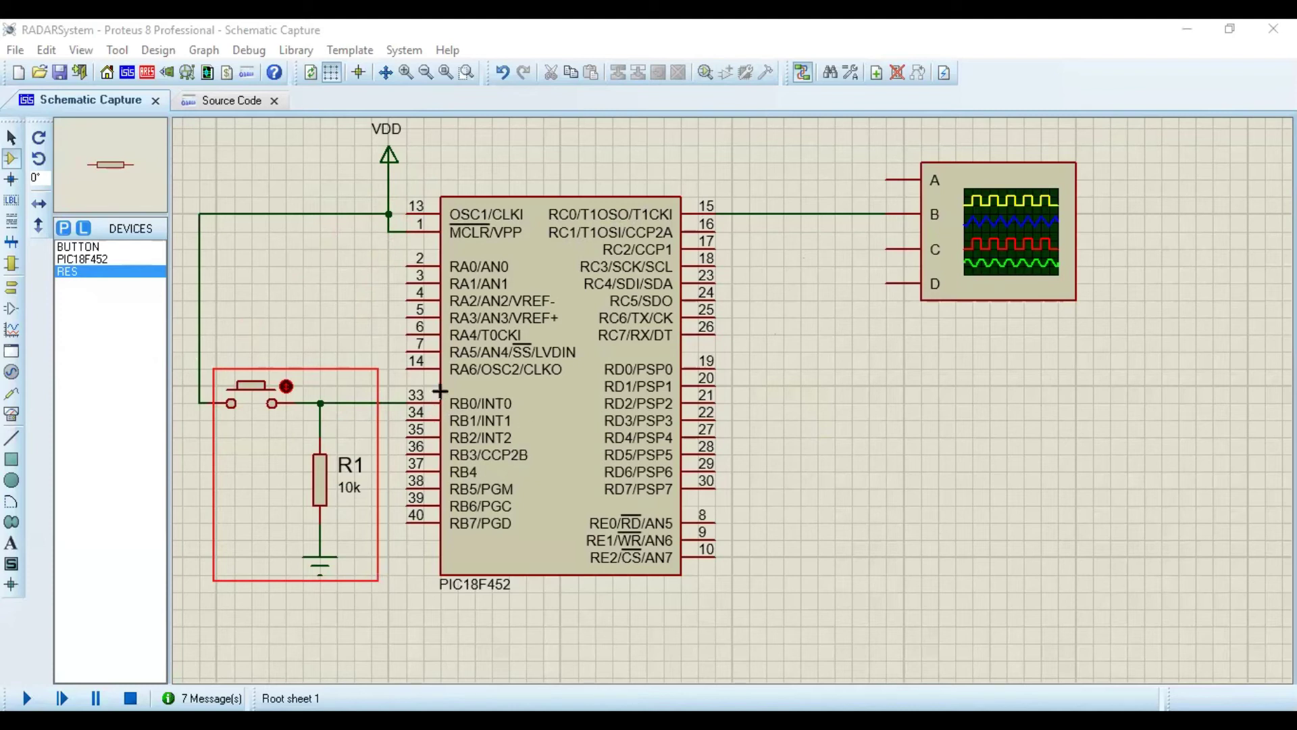
{"action": "left_click_drag", "start_coordinate": [440, 391], "coordinate": [527, 412]}
{"action": "left_click_drag", "start_coordinate": [667, 184], "coordinate": [715, 227]}
{"action": "left_click_drag", "start_coordinate": [540, 204], "coordinate": [589, 225]}
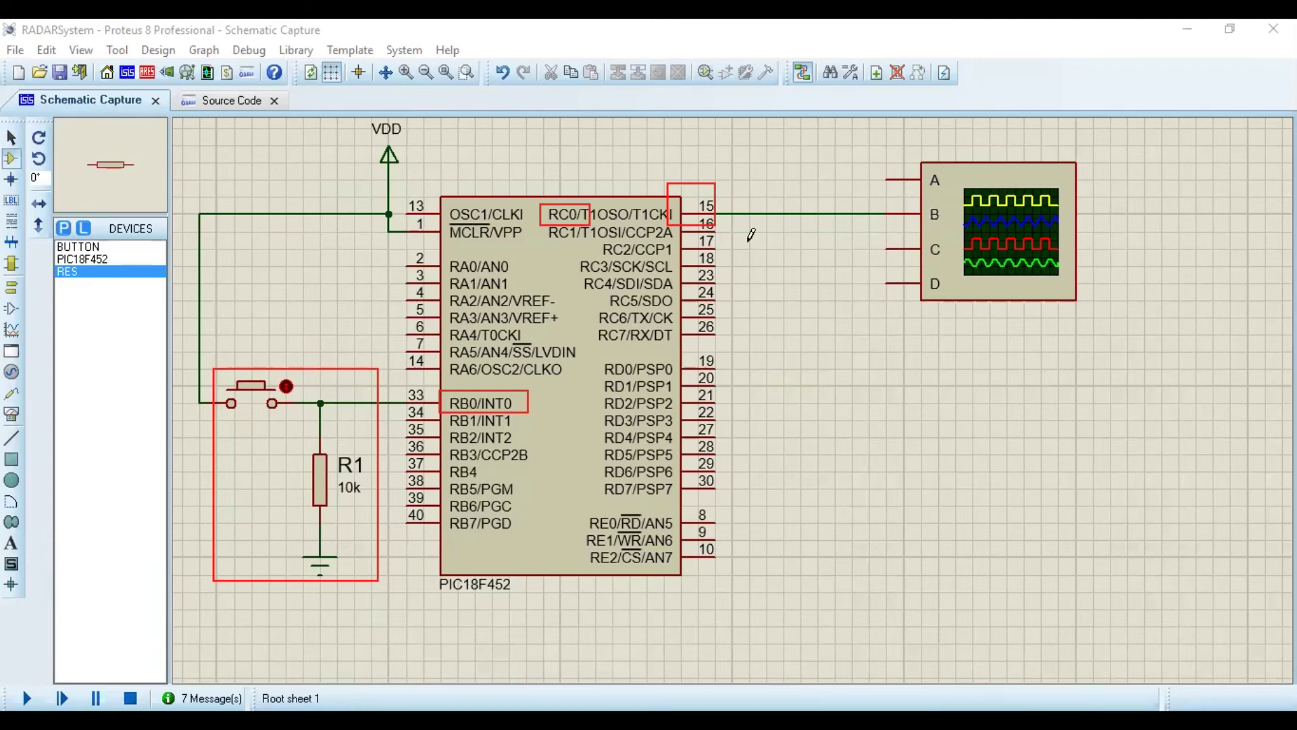
Set the PIC18F452's Processor Clock Frequency to 24 MHz in its properties
{"action": "right_click", "coordinate": [598, 335]}
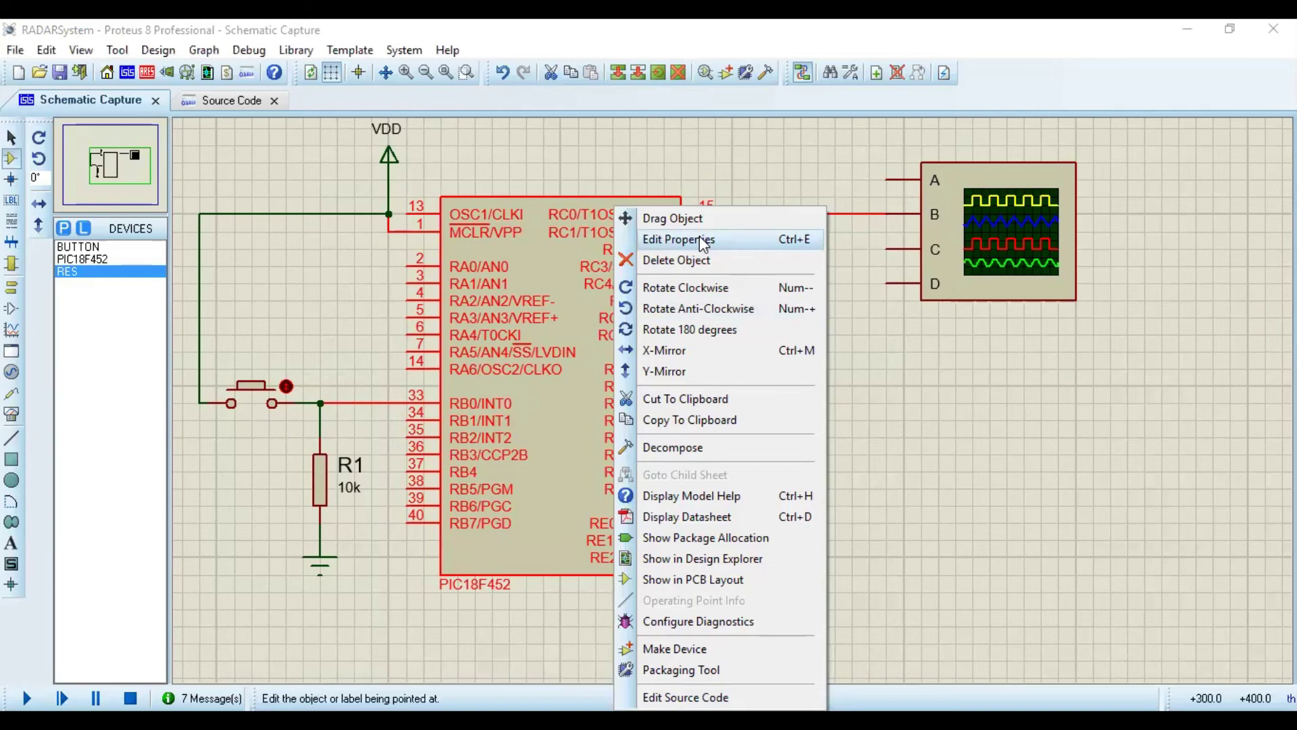
{"action": "left_click", "coordinate": [702, 241]}
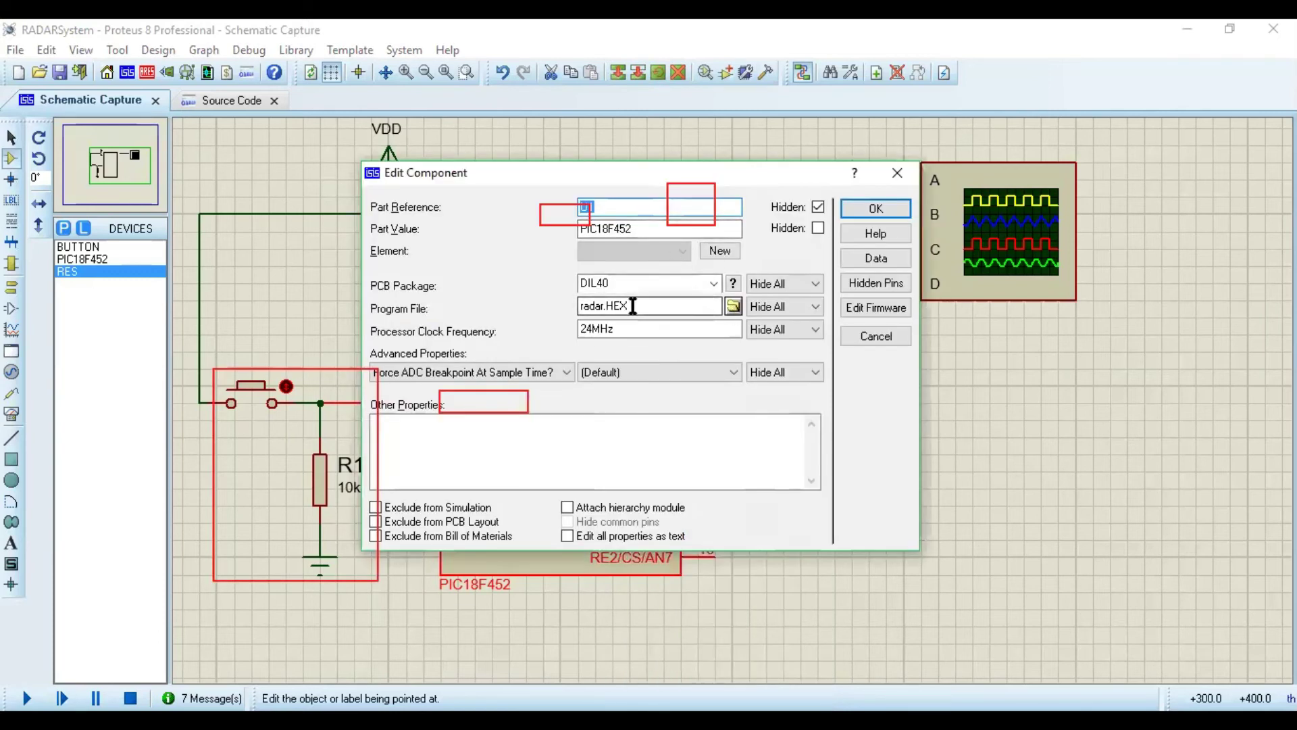
{"action": "left_click", "coordinate": [709, 326]}
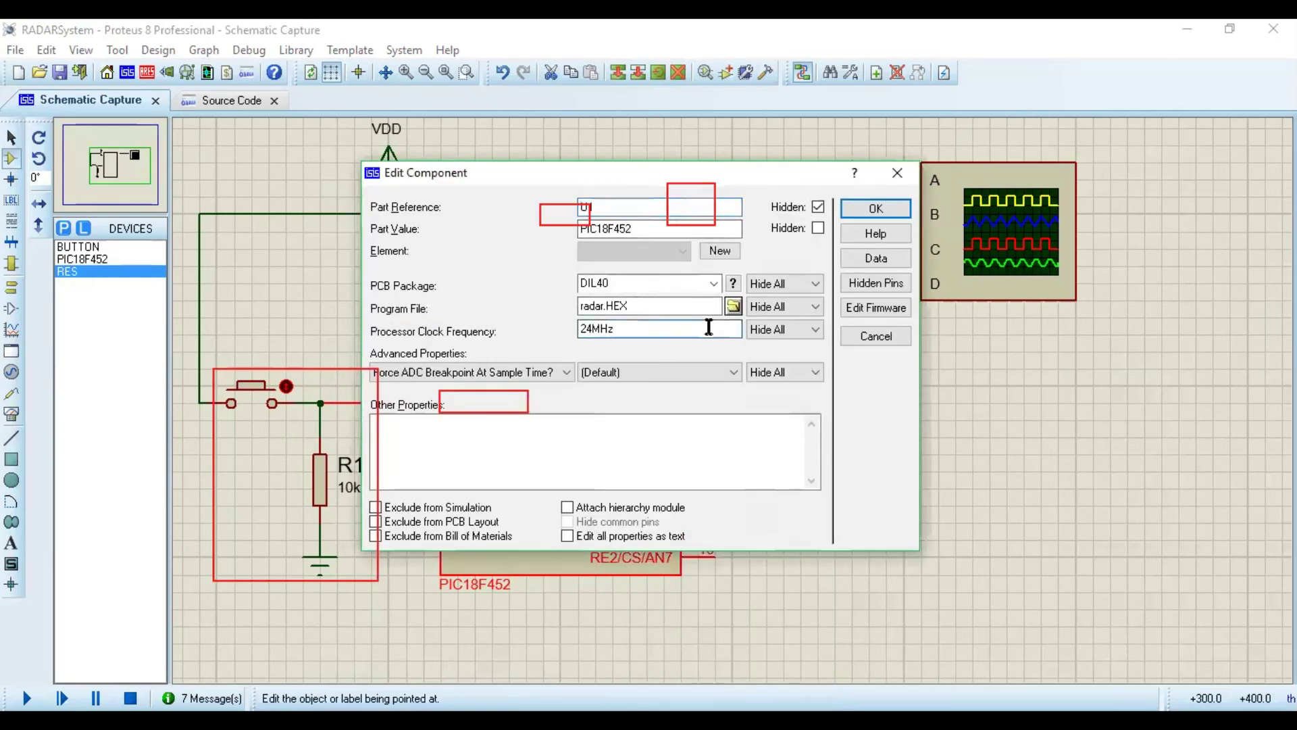
{"action": "left_click_drag", "start_coordinate": [709, 327], "coordinate": [569, 337]}
{"action": "key", "text": "BackSpace"}
{"action": "type", "text": "4 MHz"}
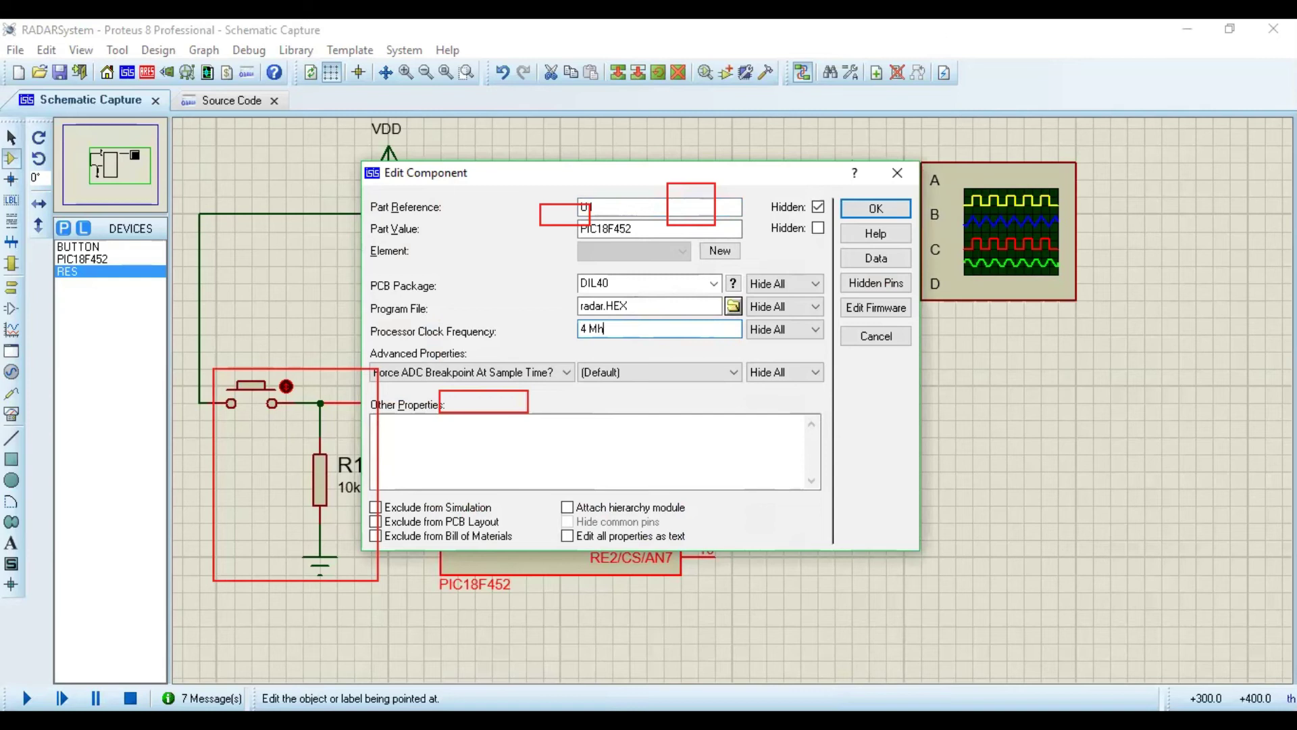
{"action": "key", "text": "BackSpace"}
{"action": "key", "text": "BackSpace"}
{"action": "key", "text": "BackSpace"}
{"action": "key", "text": "BackSpace"}
{"action": "key", "text": "BackSpace"}
{"action": "type", "text": "24 "}
{"action": "type", "text": "MHA"}
{"action": "key", "text": "BackSpace"}
{"action": "type", "text": "z"}
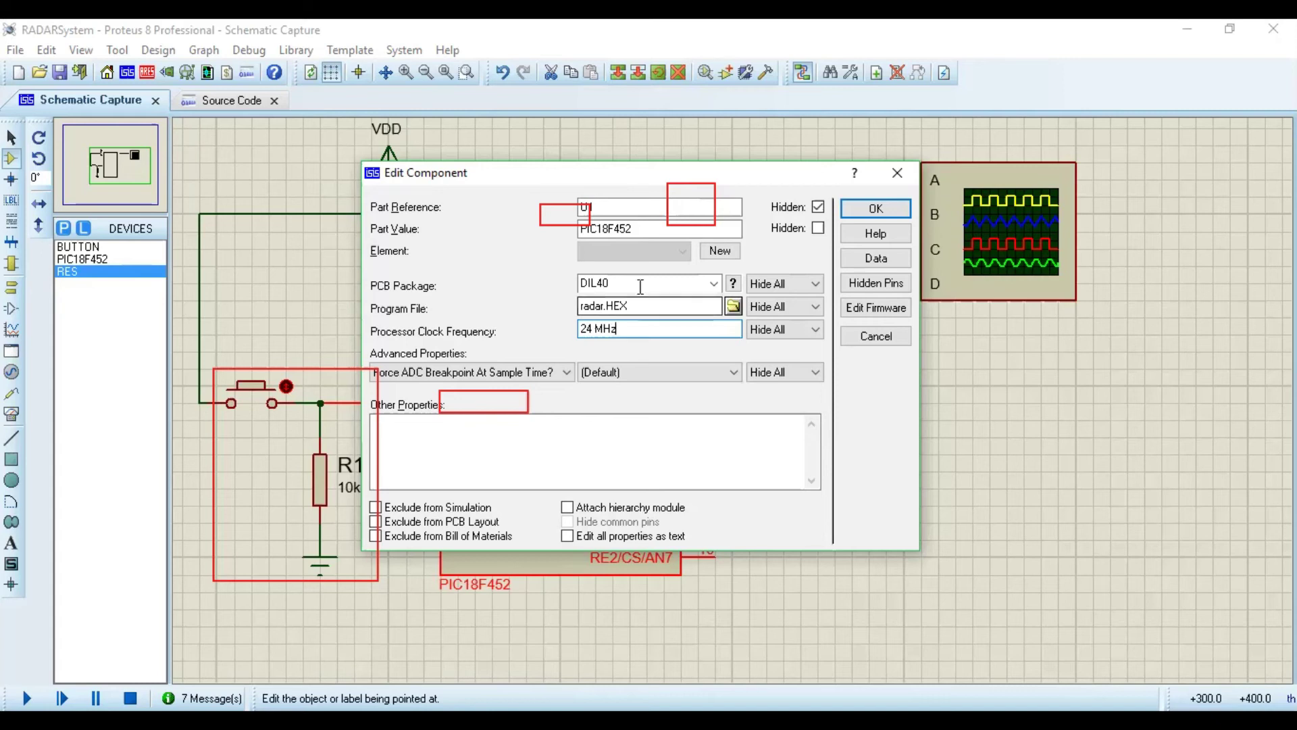
Load radar.HEX as the PIC18F452's program file and apply the changes
{"action": "left_click", "coordinate": [733, 307]}
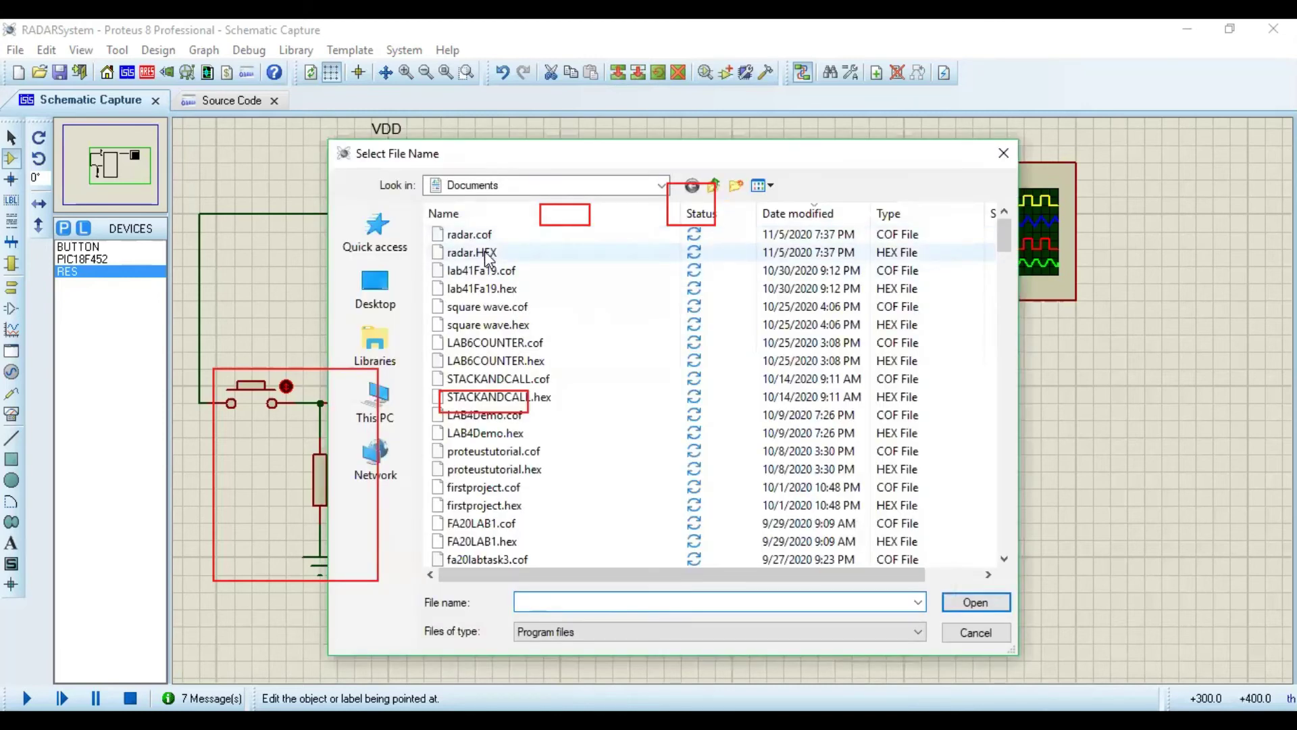
{"action": "left_click", "coordinate": [487, 260]}
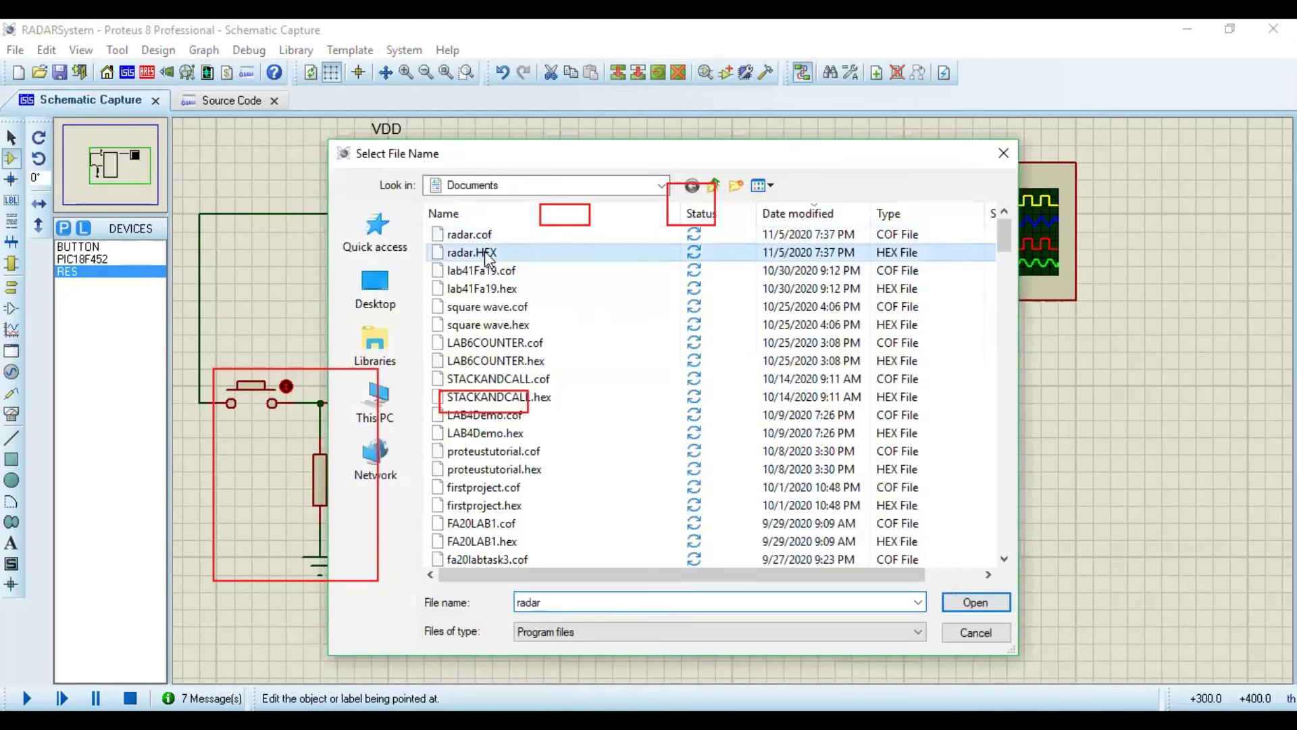
{"action": "left_click", "coordinate": [973, 602]}
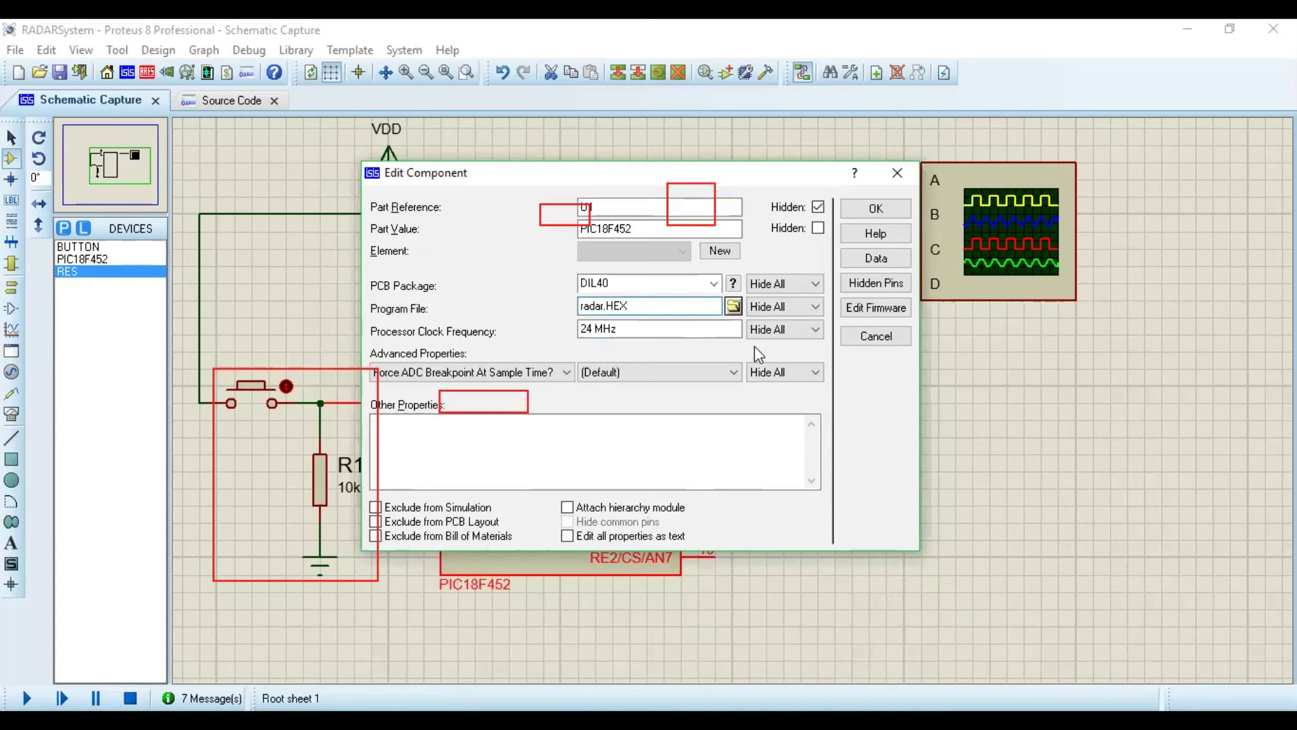
{"action": "left_click", "coordinate": [875, 209]}
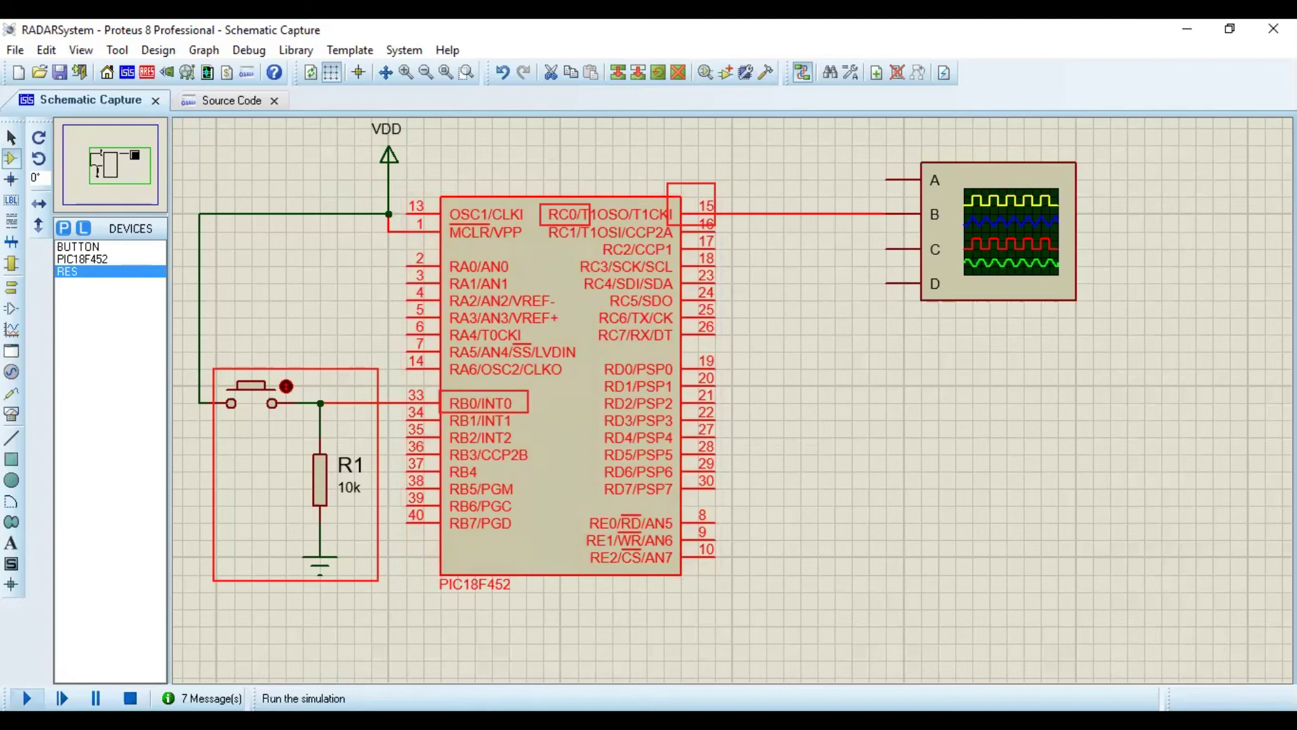
{"action": "left_click", "coordinate": [27, 698]}
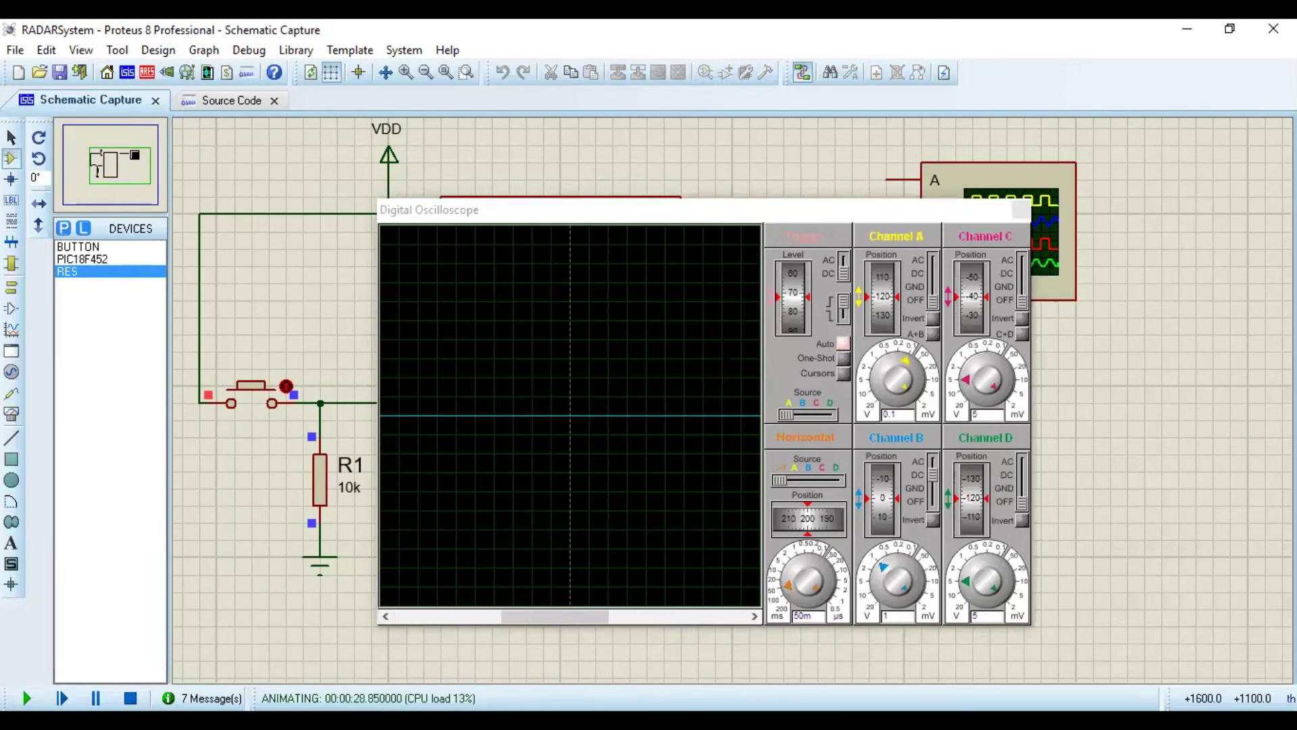
{"action": "left_click", "coordinate": [842, 345]}
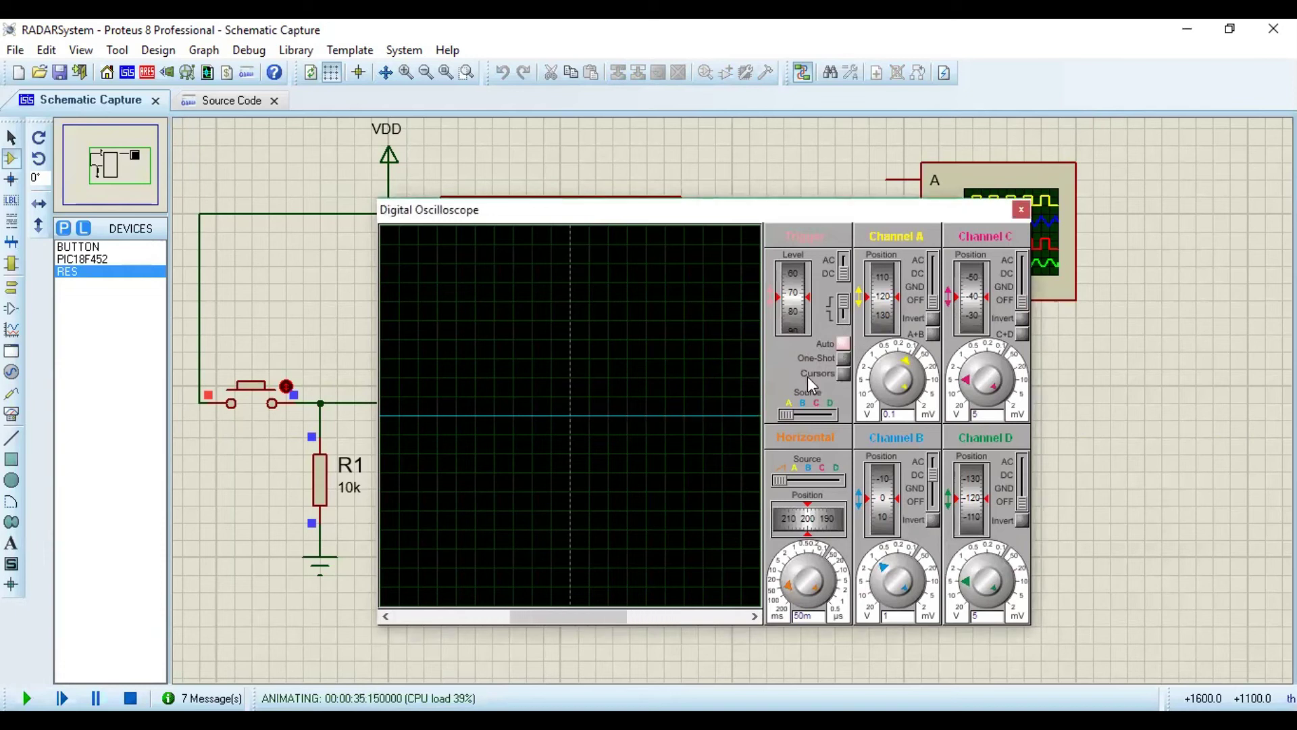
{"action": "left_click", "coordinate": [844, 343]}
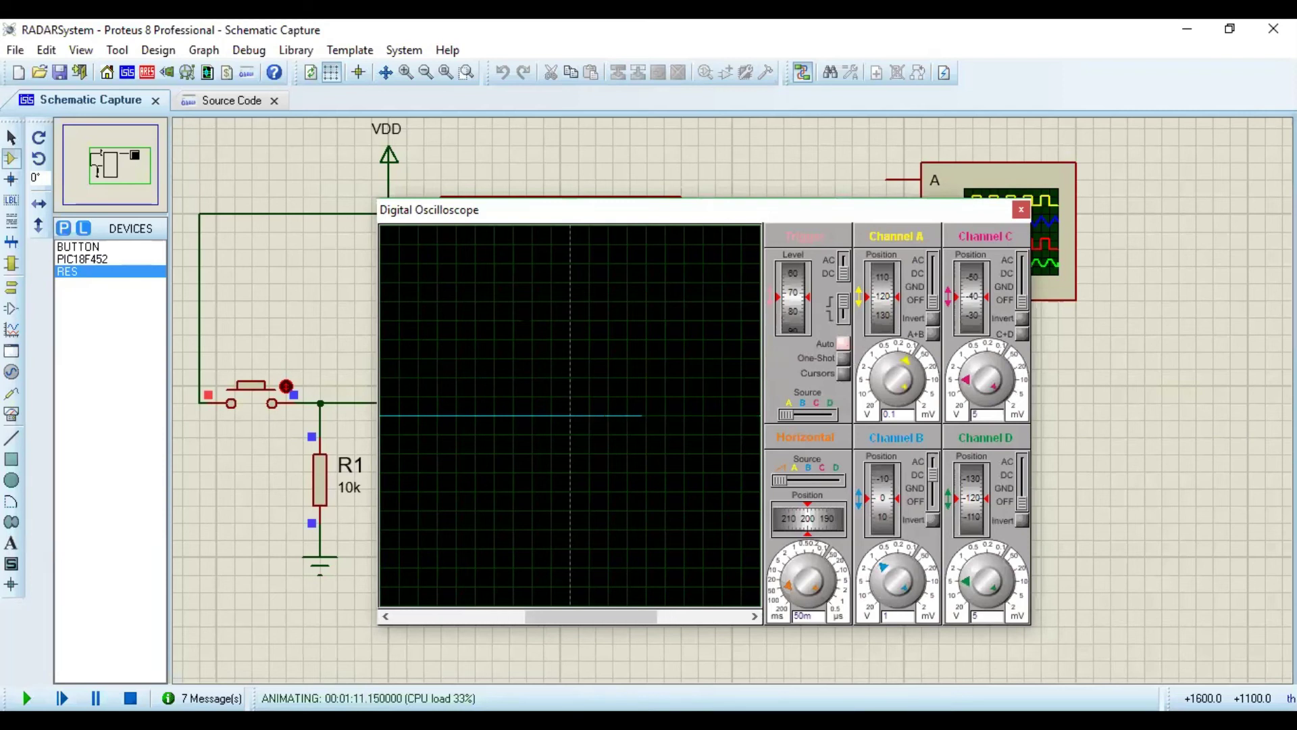
Move the oscilloscope right to uncover the PIC18F452, then press the push button twice
{"action": "left_click_drag", "start_coordinate": [655, 207], "coordinate": [813, 219]}
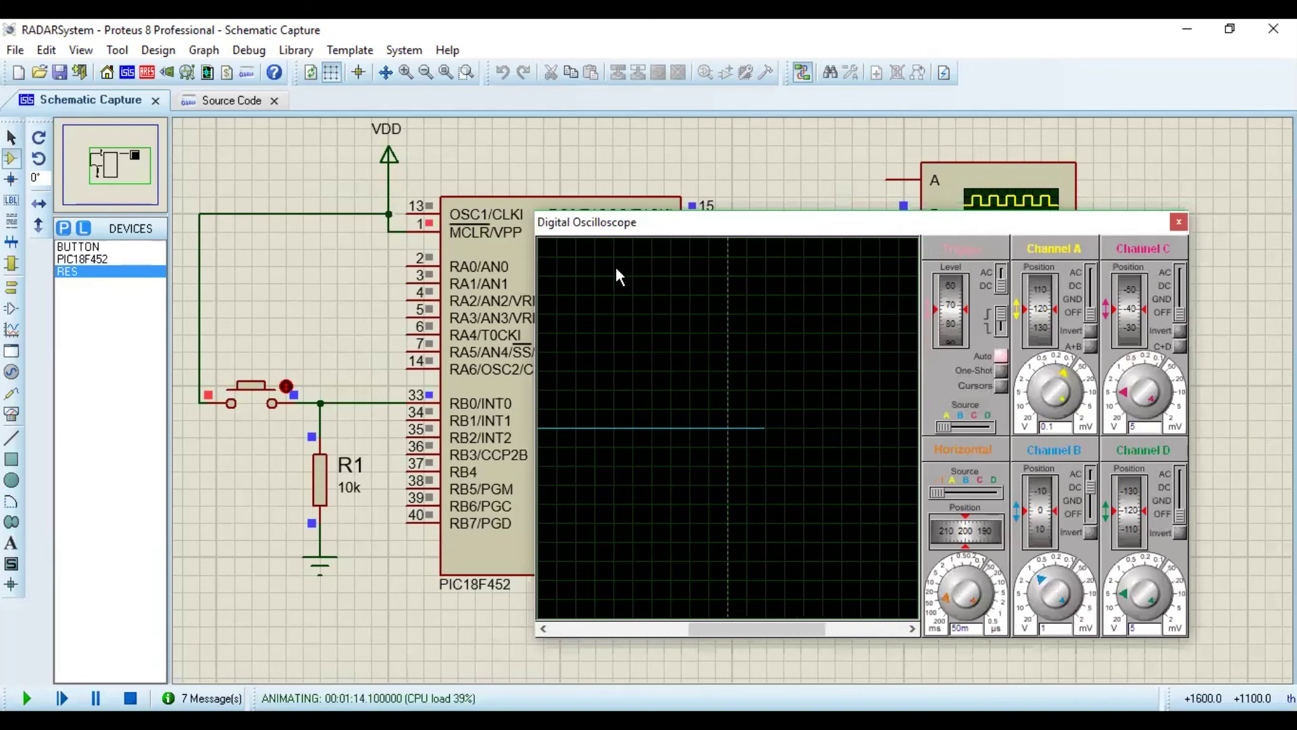
{"action": "left_click", "coordinate": [253, 387]}
{"action": "left_click", "coordinate": [251, 388]}
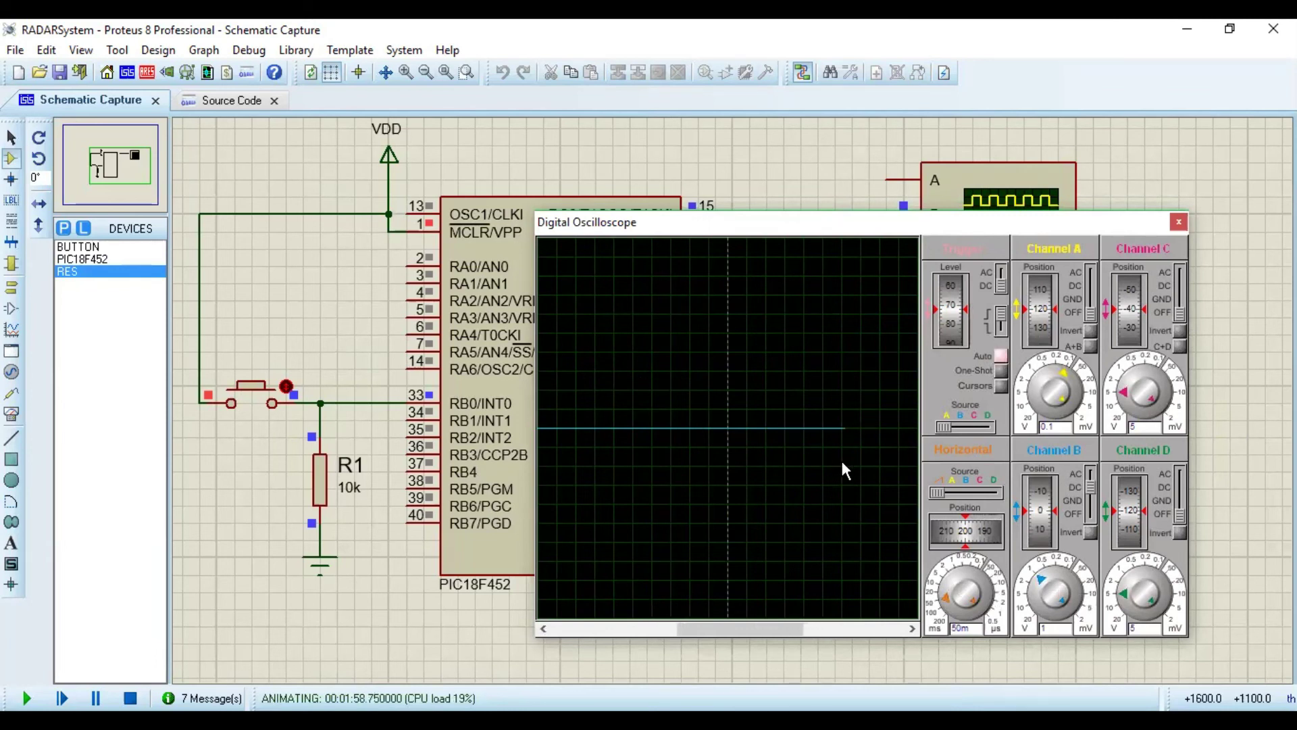
Press the push button to fire a pulse and scroll the oscilloscope trace to bring it into view
{"action": "left_click", "coordinate": [259, 403]}
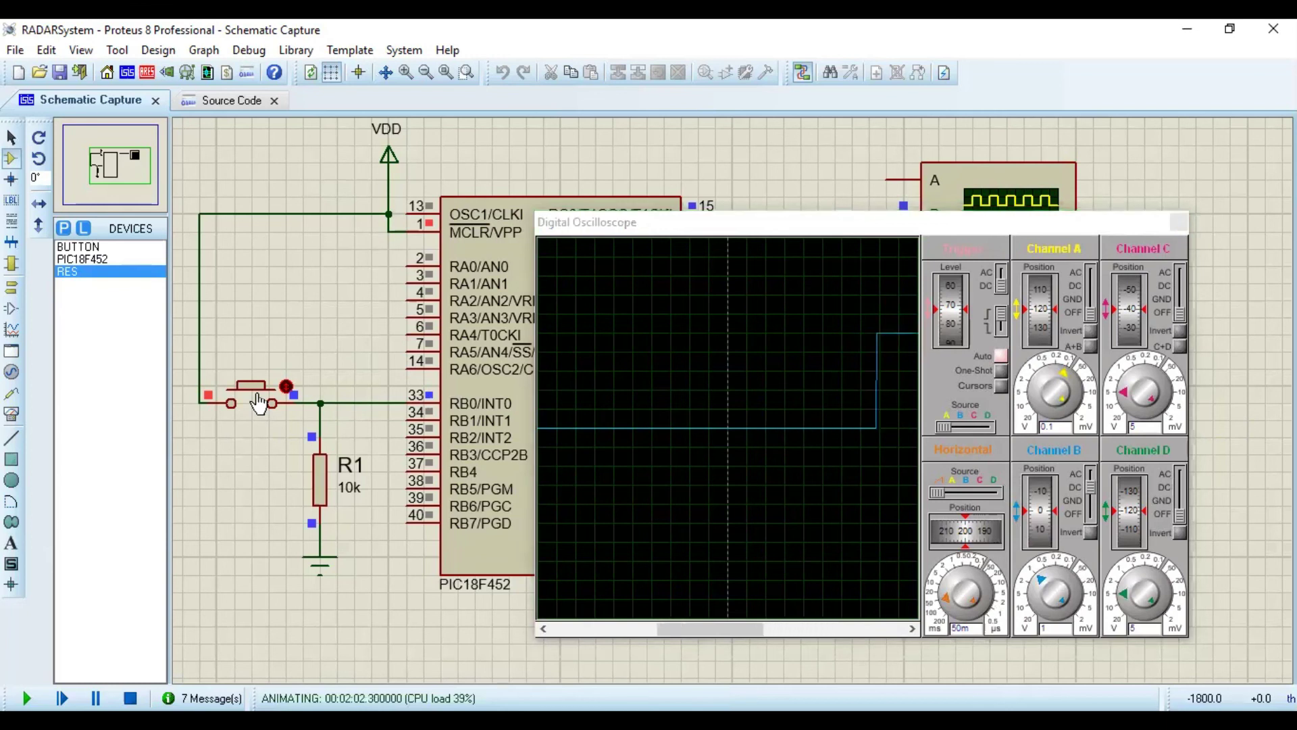
{"action": "left_click", "coordinate": [999, 358]}
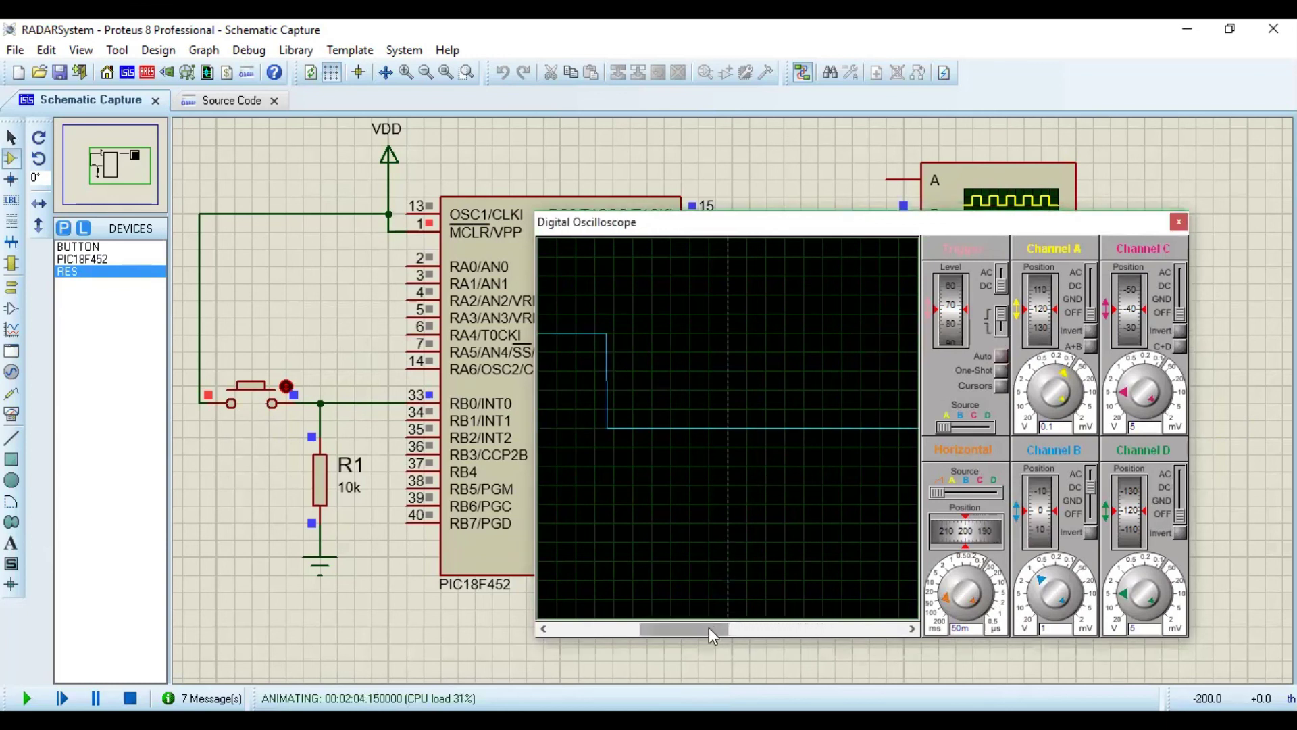
{"action": "mouse_move", "coordinate": [708, 629]}
{"action": "left_mouse_down"}
{"action": "mouse_move", "coordinate": [827, 626]}
{"action": "mouse_move", "coordinate": [567, 639]}
{"action": "mouse_move", "coordinate": [892, 619]}
{"action": "mouse_move", "coordinate": [595, 614]}
{"action": "mouse_move", "coordinate": [707, 606]}
{"action": "mouse_move", "coordinate": [672, 604]}
{"action": "left_mouse_up"}
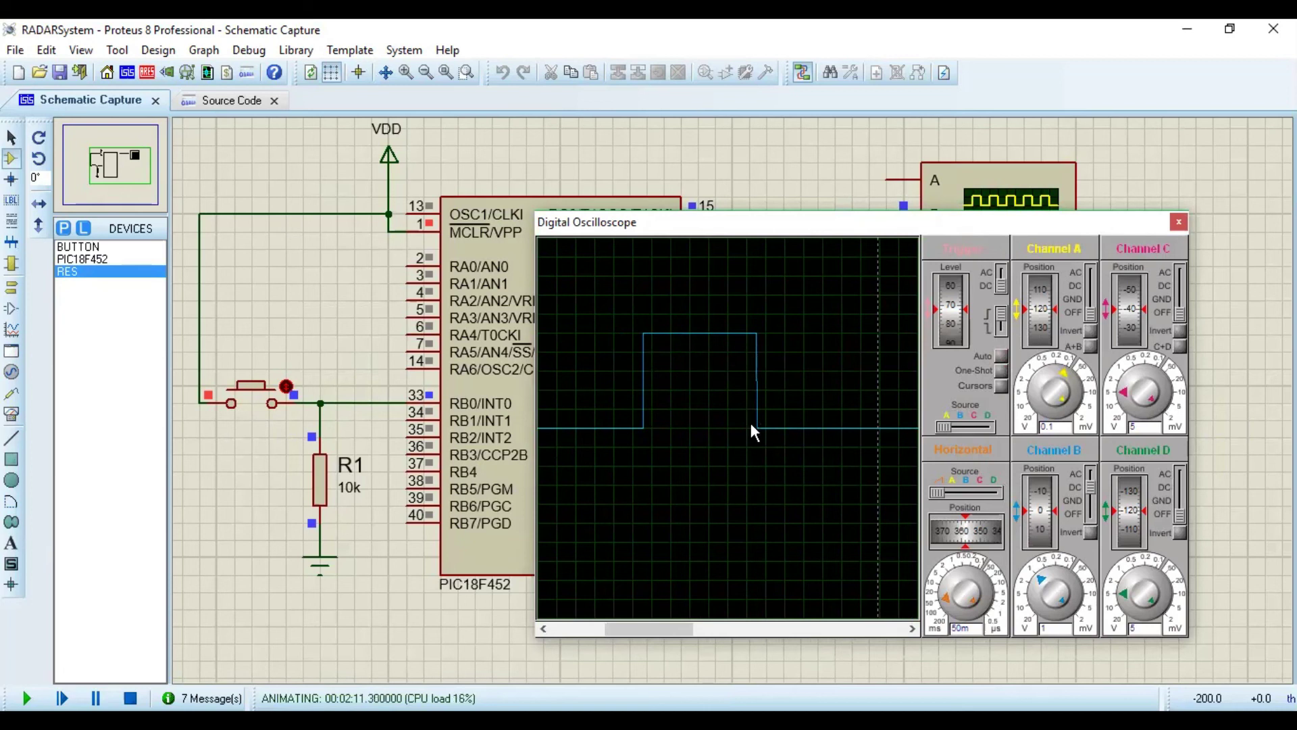
{"action": "mouse_move", "coordinate": [682, 638]}
{"action": "left_mouse_down"}
{"action": "mouse_move", "coordinate": [674, 630]}
{"action": "mouse_move", "coordinate": [856, 602]}
{"action": "mouse_move", "coordinate": [675, 609]}
{"action": "left_mouse_up"}
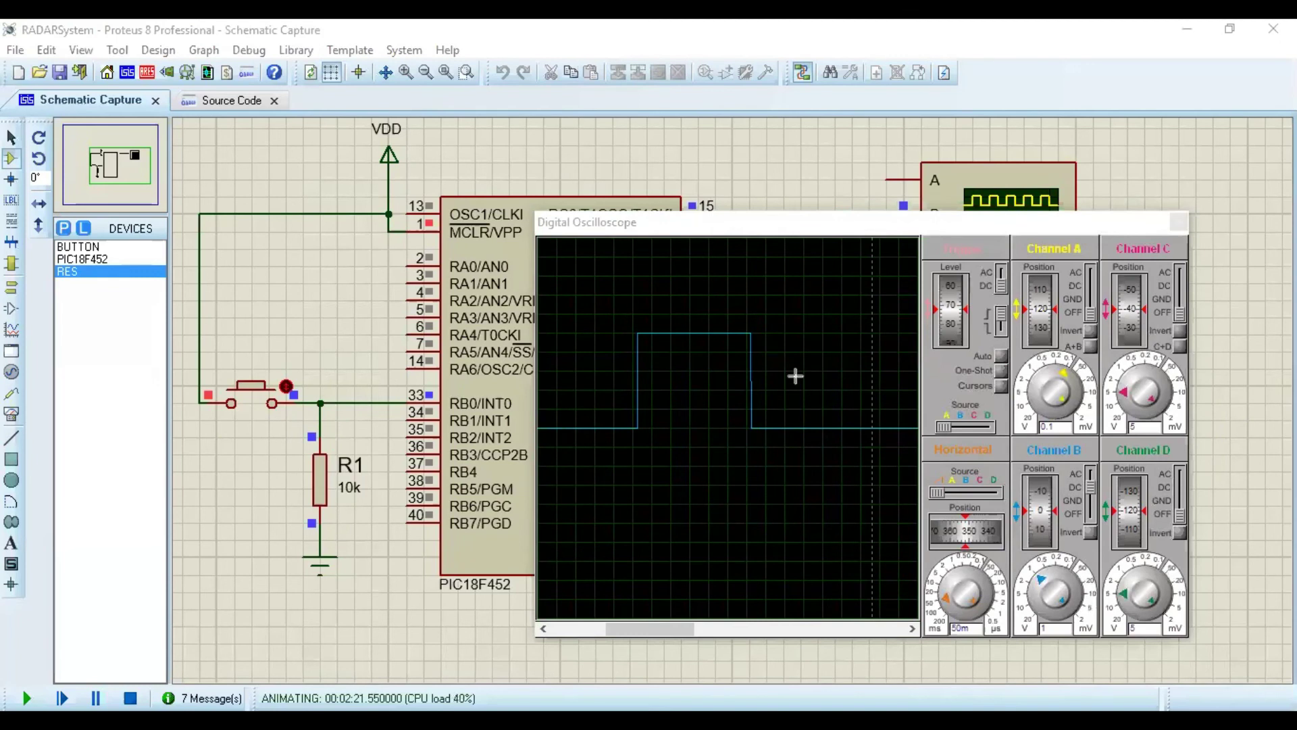
Turn the oscilloscope's horizontal position to about 330, shifting the pulse slightly left
{"action": "left_click", "coordinate": [944, 625]}
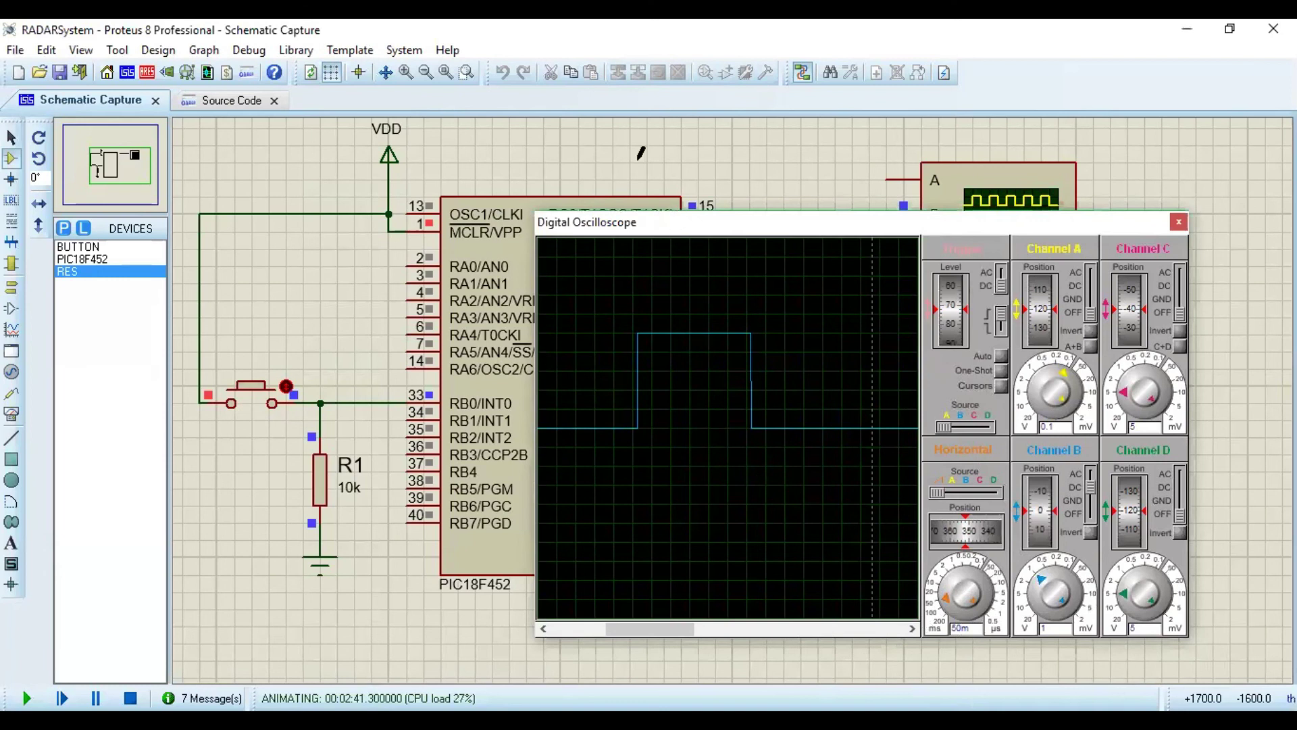
{"action": "left_click", "coordinate": [960, 633]}
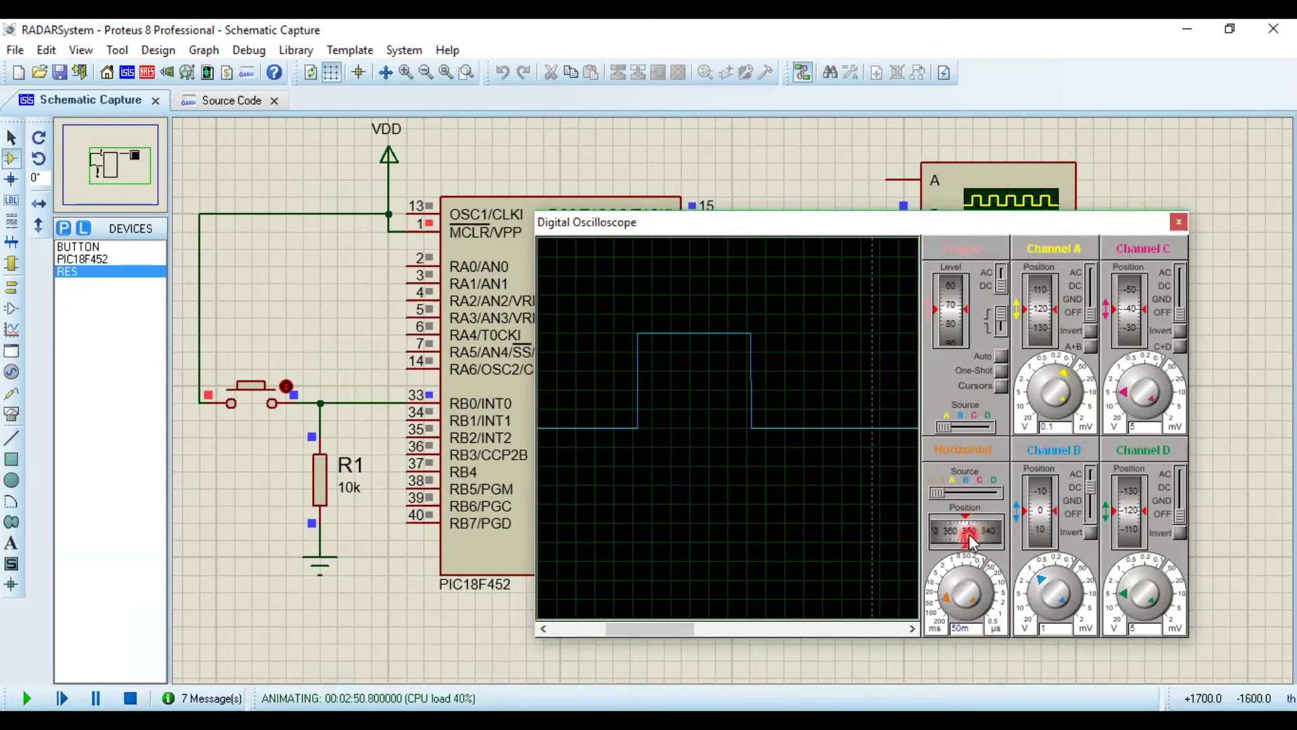
{"action": "left_click_drag", "start_coordinate": [967, 533], "coordinate": [956, 533]}
{"action": "left_click", "coordinate": [712, 460]}
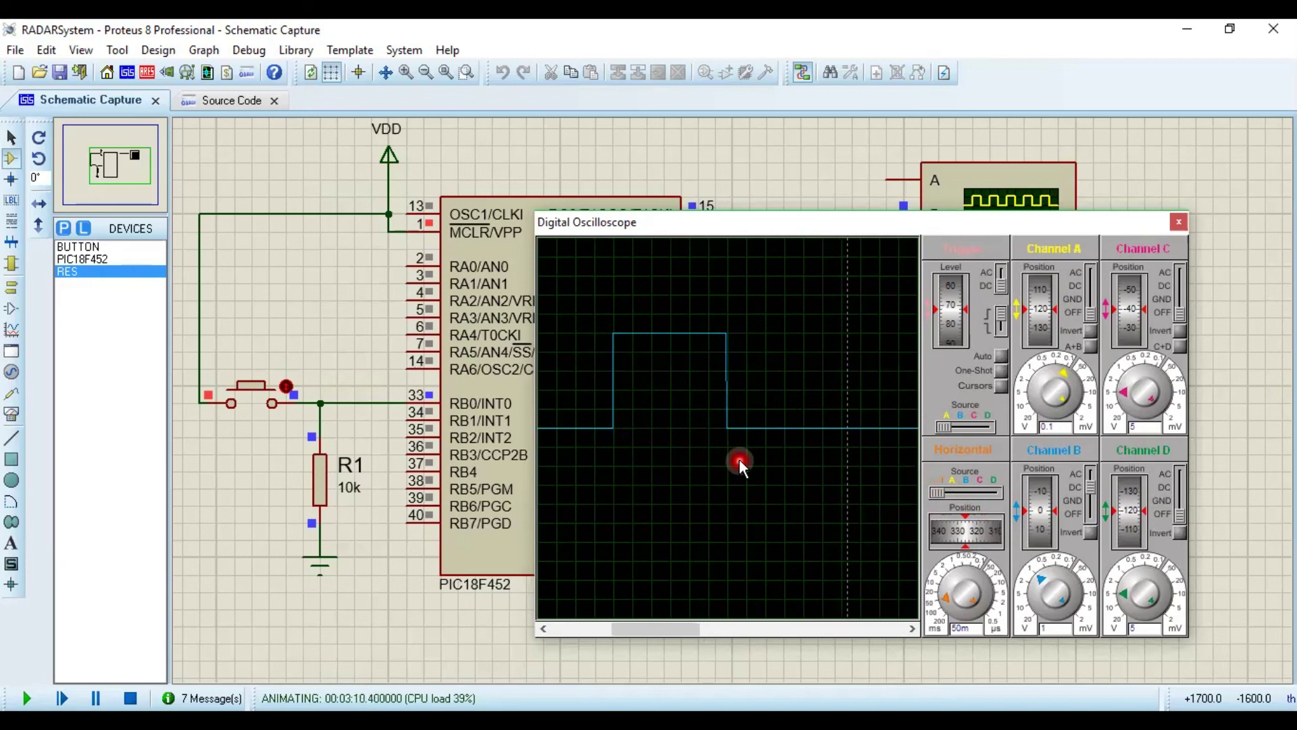
Capture a fresh pulse with Auto trigger, freeze it, and center it near position 450
{"action": "left_click", "coordinate": [1000, 354]}
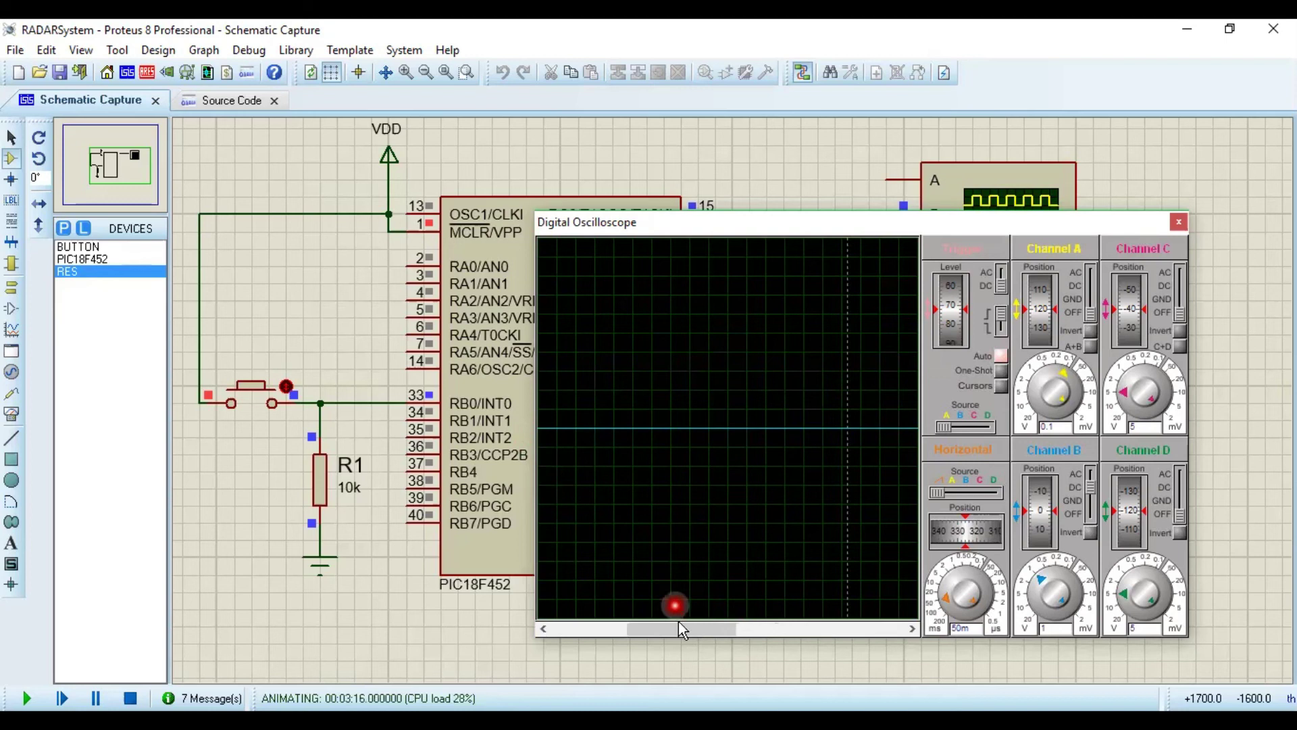
{"action": "left_click_drag", "start_coordinate": [637, 635], "coordinate": [567, 625]}
{"action": "left_click", "coordinate": [259, 392]}
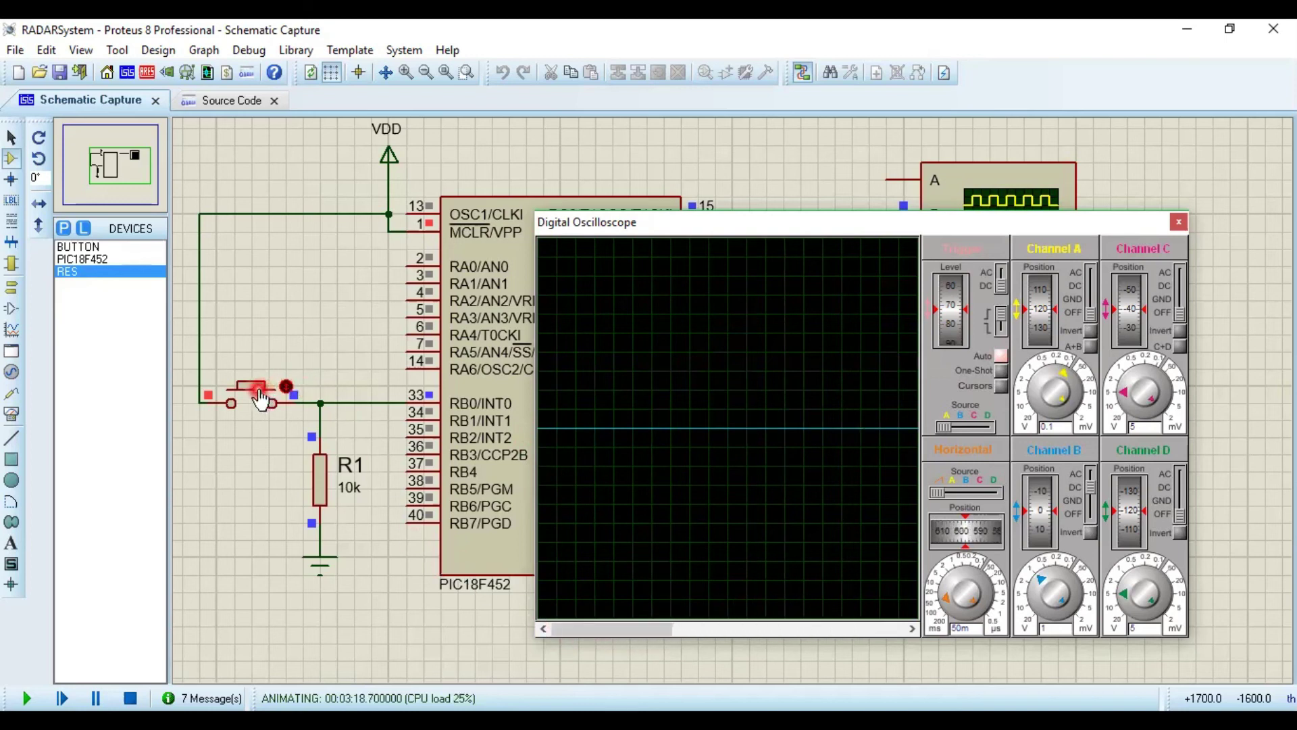
{"action": "left_click_drag", "start_coordinate": [844, 386], "coordinate": [995, 360]}
{"action": "mouse_move", "coordinate": [799, 535]}
{"action": "left_mouse_down"}
{"action": "mouse_move", "coordinate": [770, 593]}
{"action": "mouse_move", "coordinate": [647, 638]}
{"action": "mouse_move", "coordinate": [736, 588]}
{"action": "left_mouse_up"}
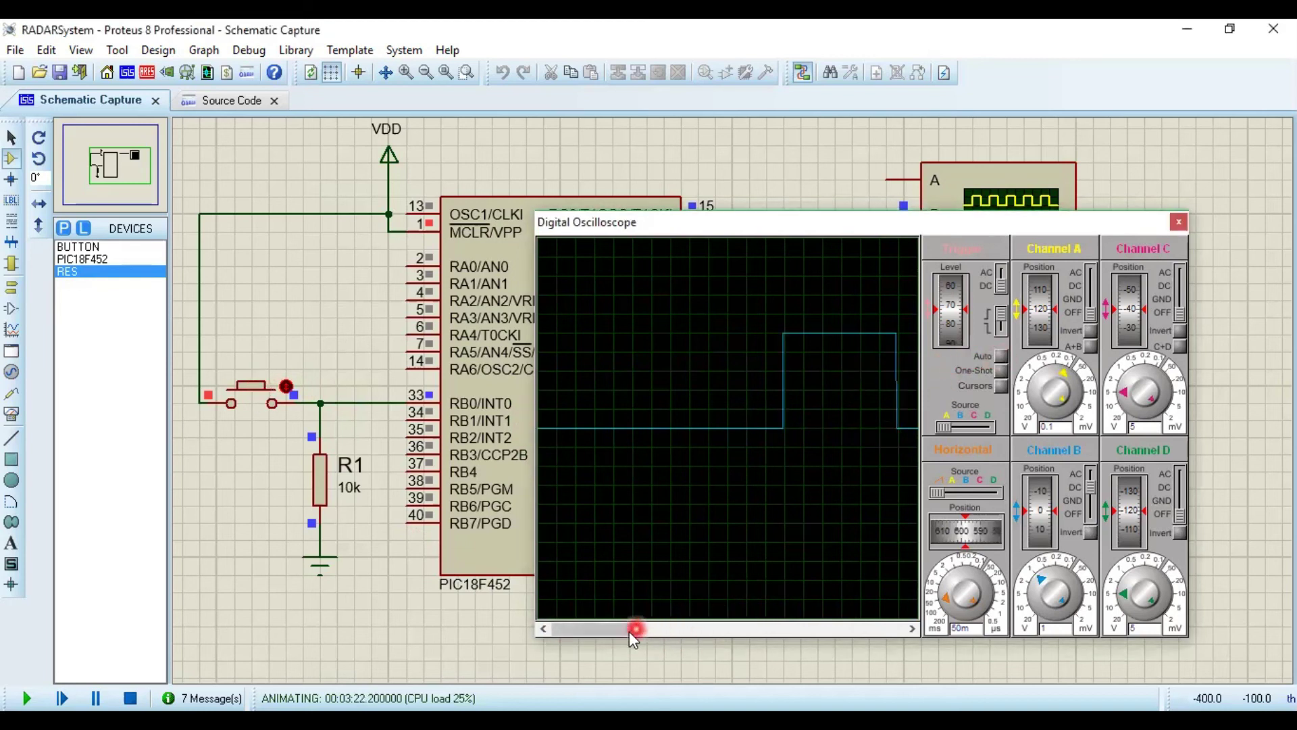
{"action": "mouse_move", "coordinate": [627, 631]}
{"action": "left_mouse_down"}
{"action": "mouse_move", "coordinate": [810, 626]}
{"action": "mouse_move", "coordinate": [658, 625]}
{"action": "left_mouse_up"}
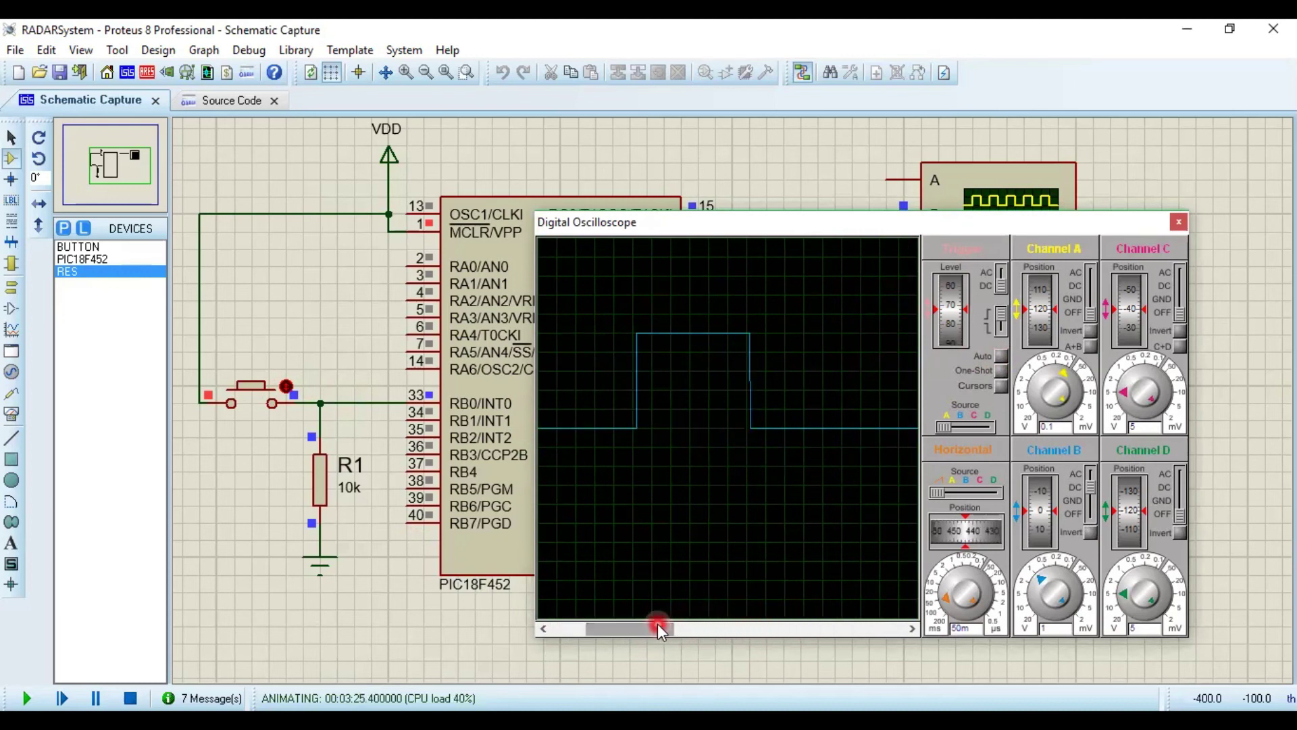